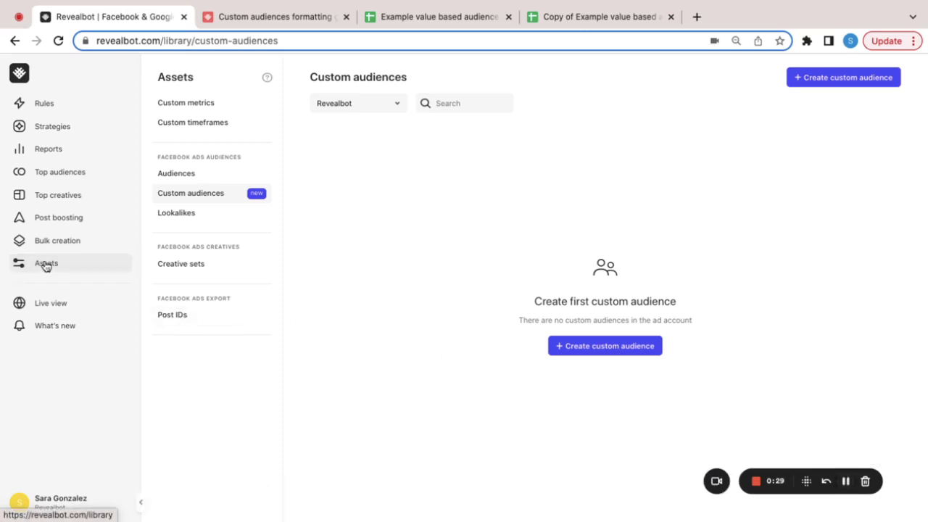
# Start a new custom audience from Assets > Custom audiences and title it 'New audience'
pyautogui.click(45, 265)
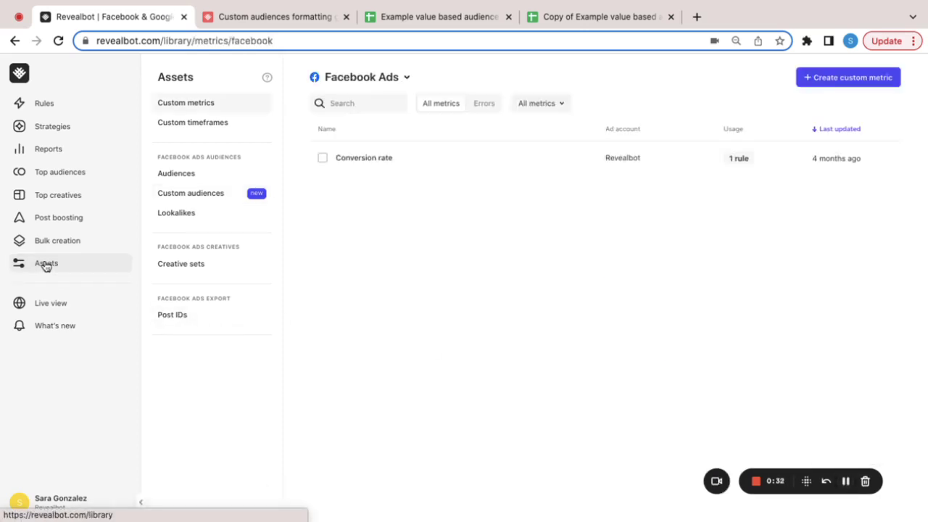
pyautogui.click(215, 194)
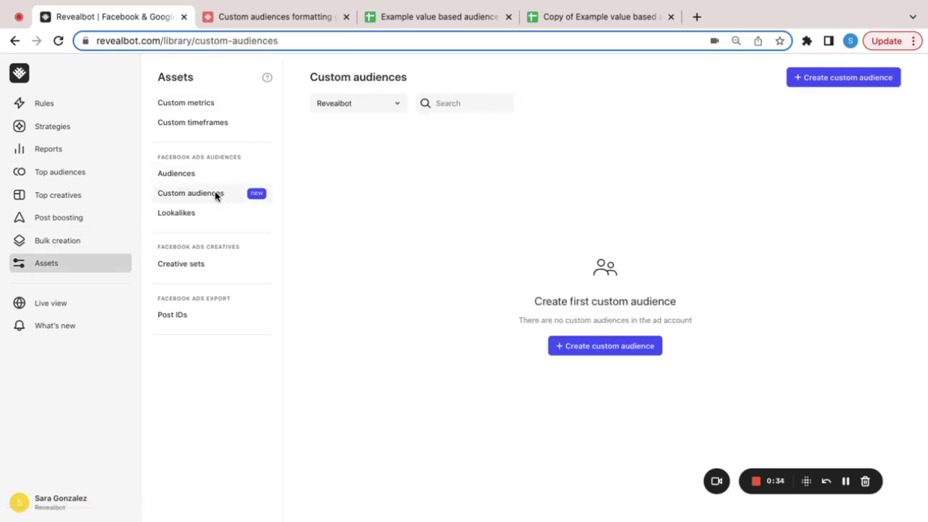
pyautogui.click(616, 346)
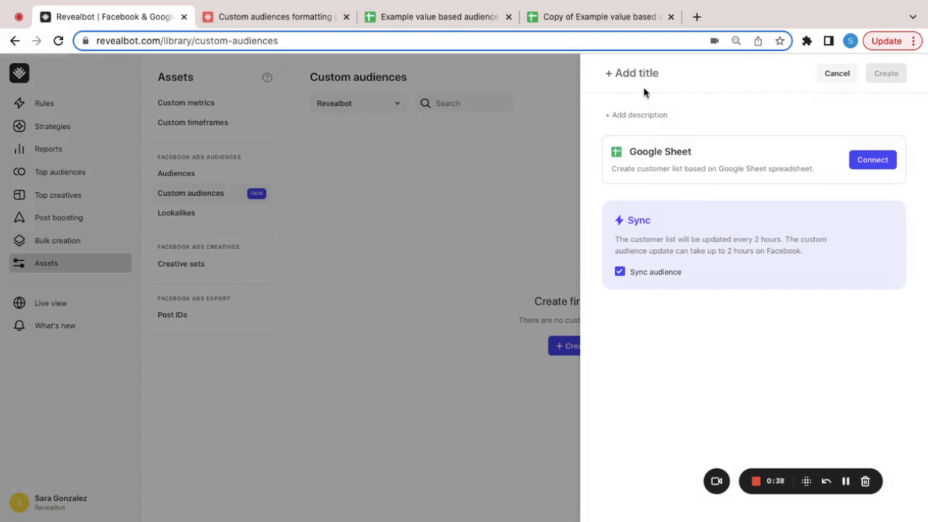
pyautogui.click(641, 72)
pyautogui.write('New audience')
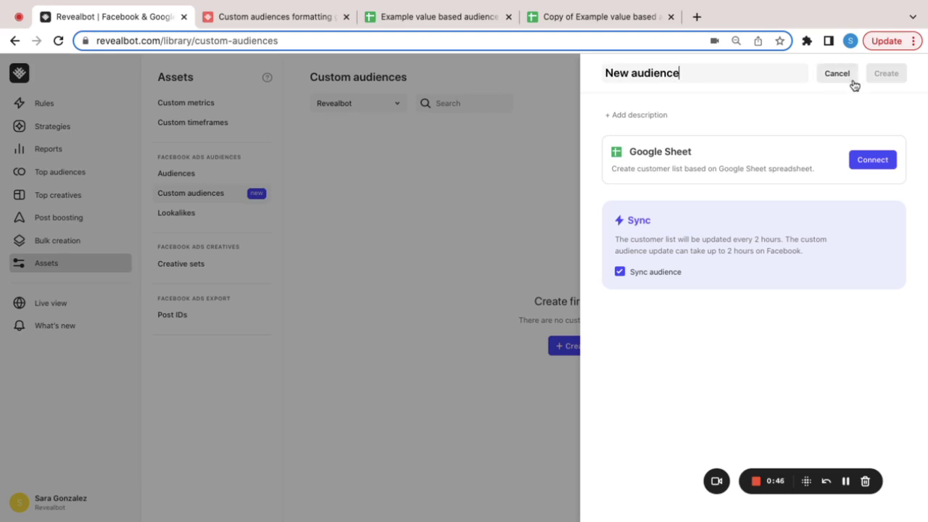
# Bring up the Google Sheet source form and open its Formatting guidelines help article
pyautogui.click(870, 167)
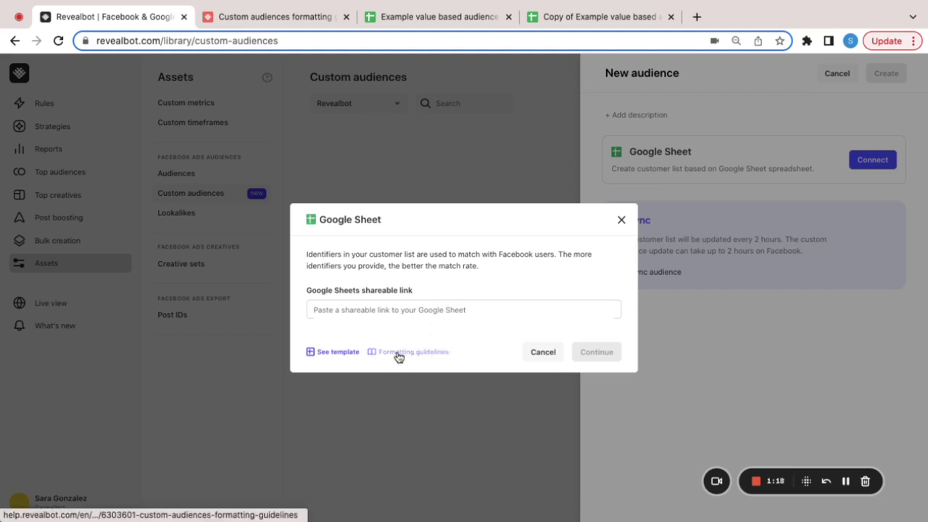
pyautogui.click(276, 18)
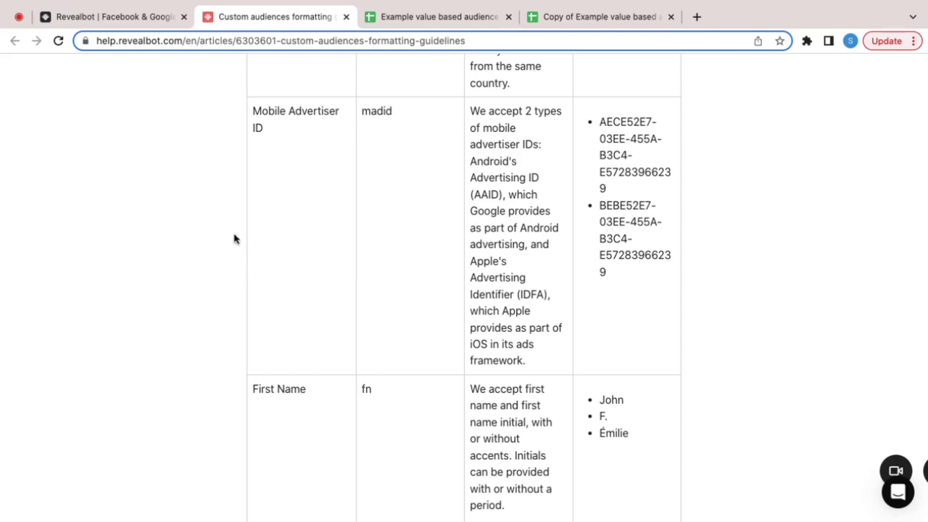
# Review the identifier formatting table, then go back to the Revealbot Google Sheet form
pyautogui.click(92, 17)
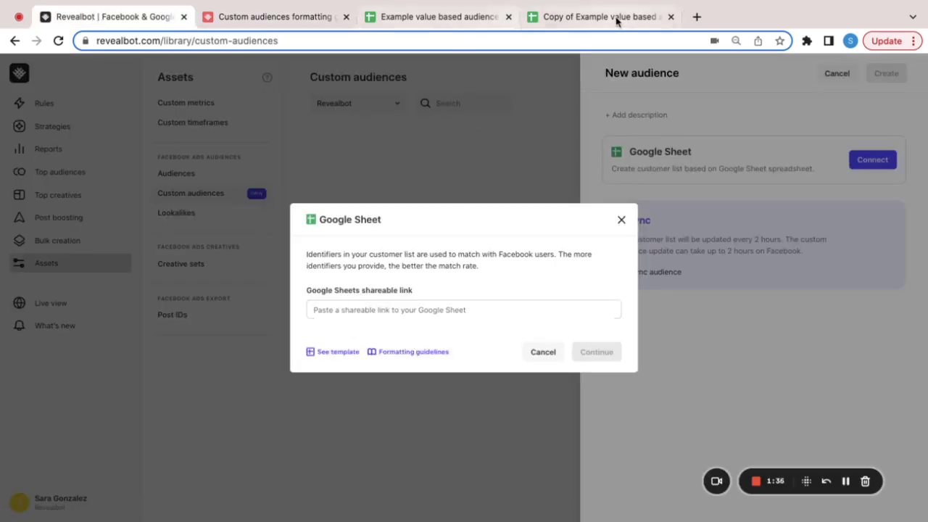
# Share 'Copy of Example value based audience' with anyone with the link as Viewer and copy the link
pyautogui.click(452, 20)
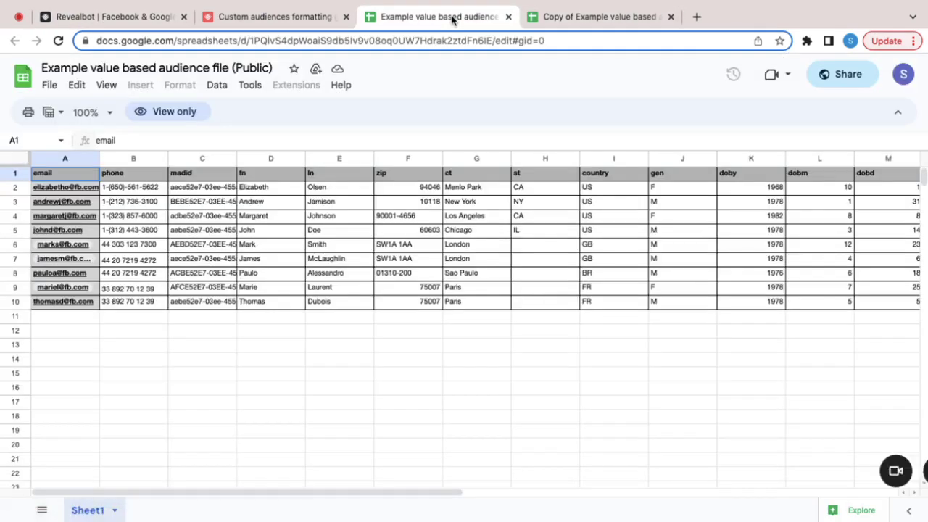
pyautogui.moveTo(408, 158)
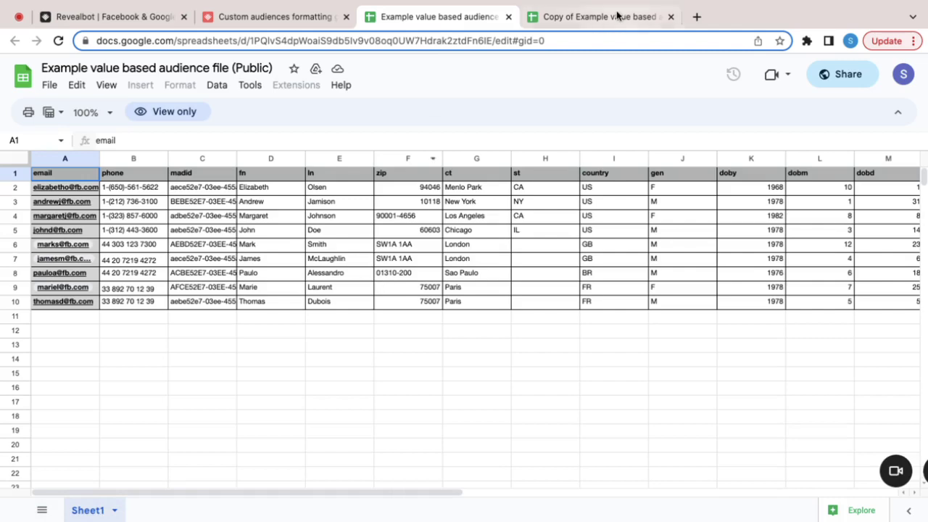
pyautogui.click(610, 17)
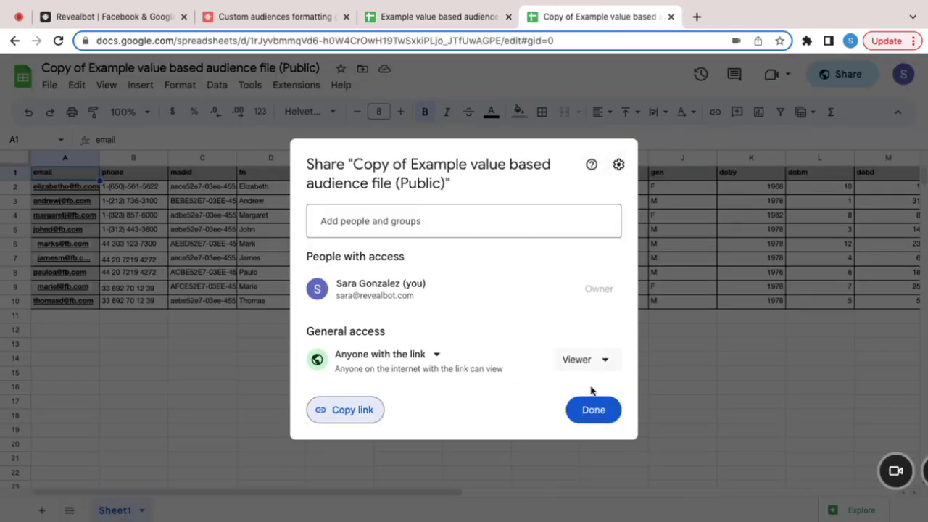
pyautogui.click(687, 340)
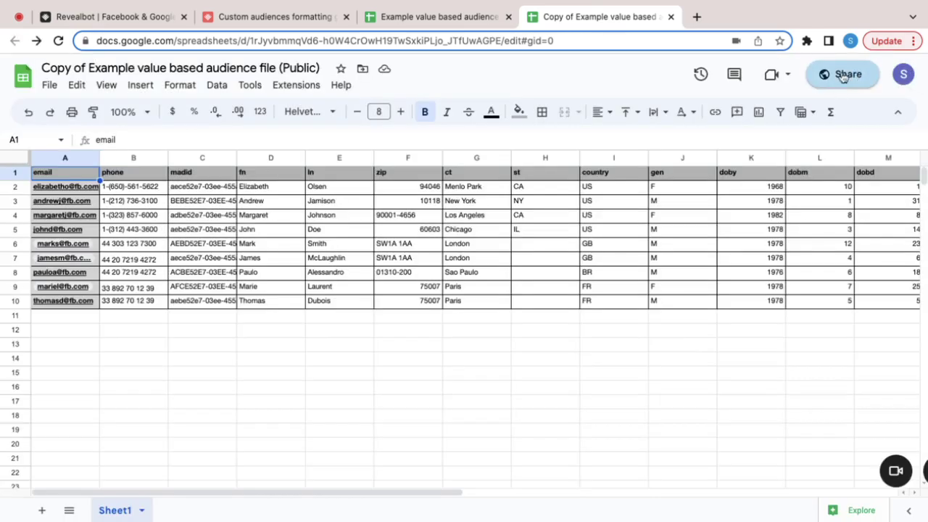
pyautogui.click(843, 71)
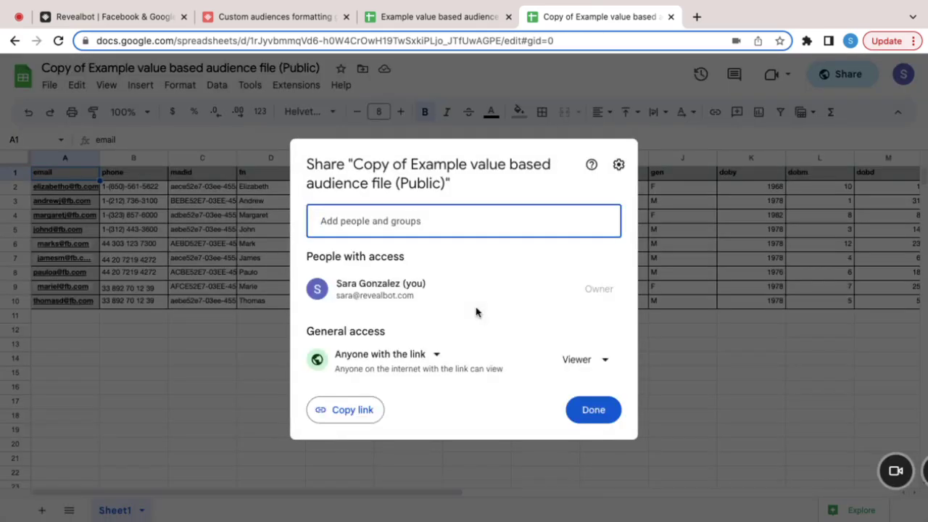
pyautogui.click(345, 412)
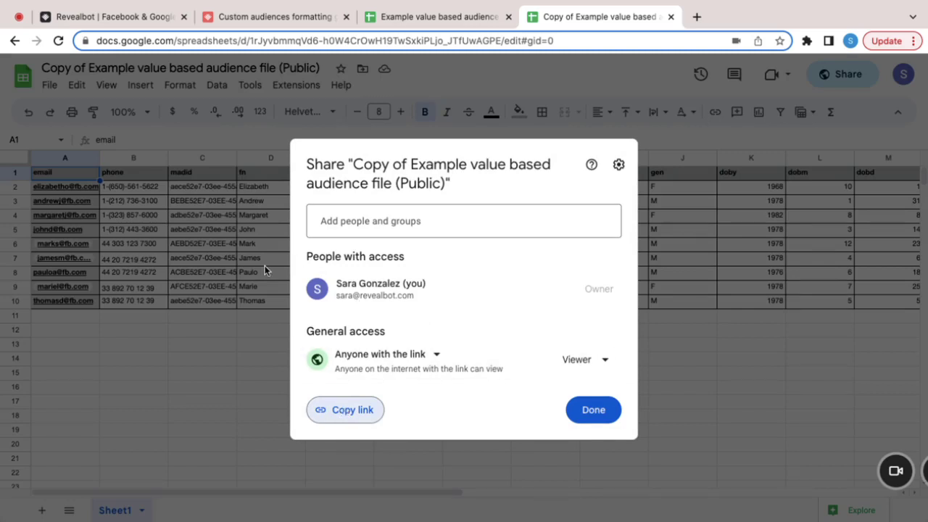
# Paste the copied sheet link into the Google Sheet dialog and load its columns
pyautogui.click(114, 18)
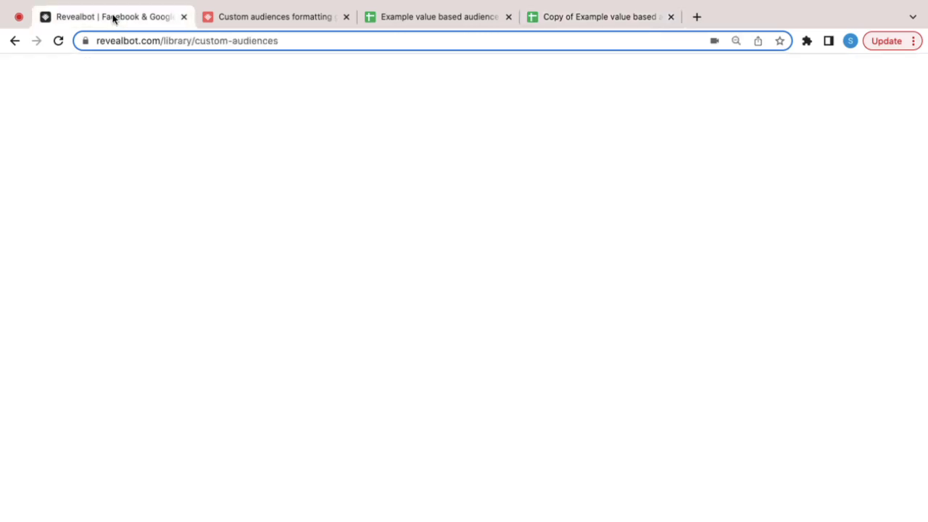
pyautogui.click(376, 307)
pyautogui.hotkey('ctrl', 'v')
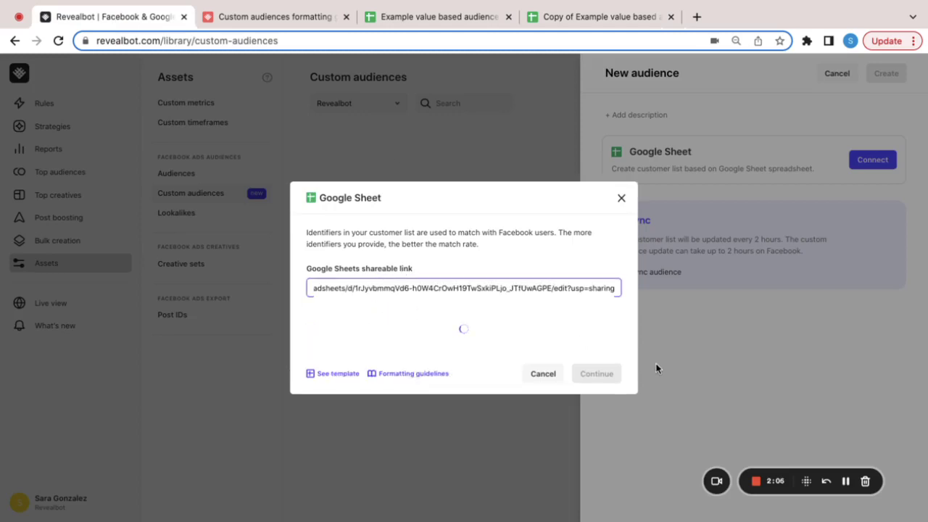
pyautogui.click(584, 353)
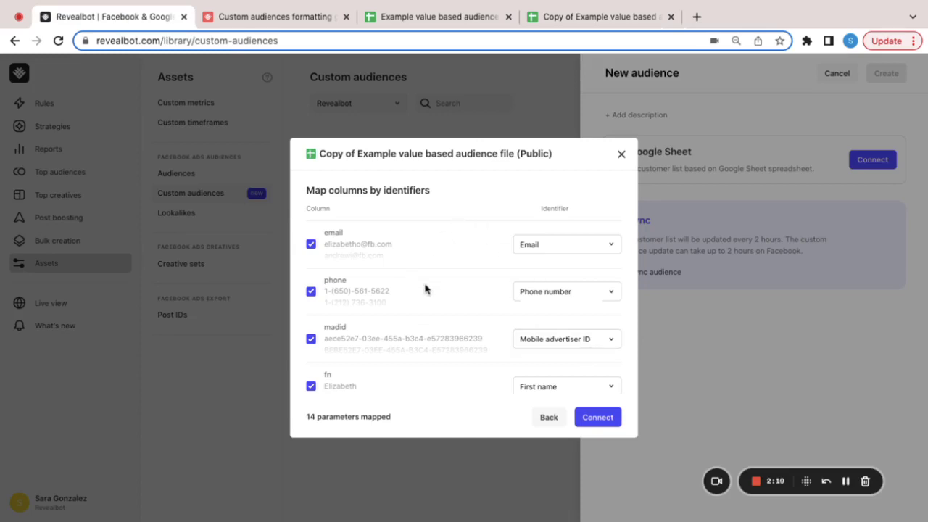
# Map the sheet's columns to identifiers such as madid, zip code, city, state and country code
pyautogui.scroll(-2, 425, 290)
pyautogui.scroll(-1, 425, 289)
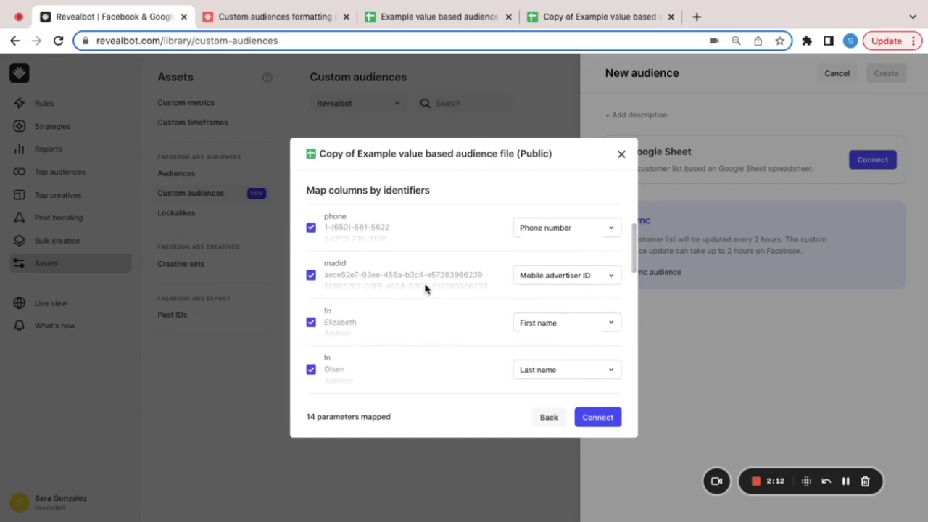
pyautogui.scroll(-1, 425, 289)
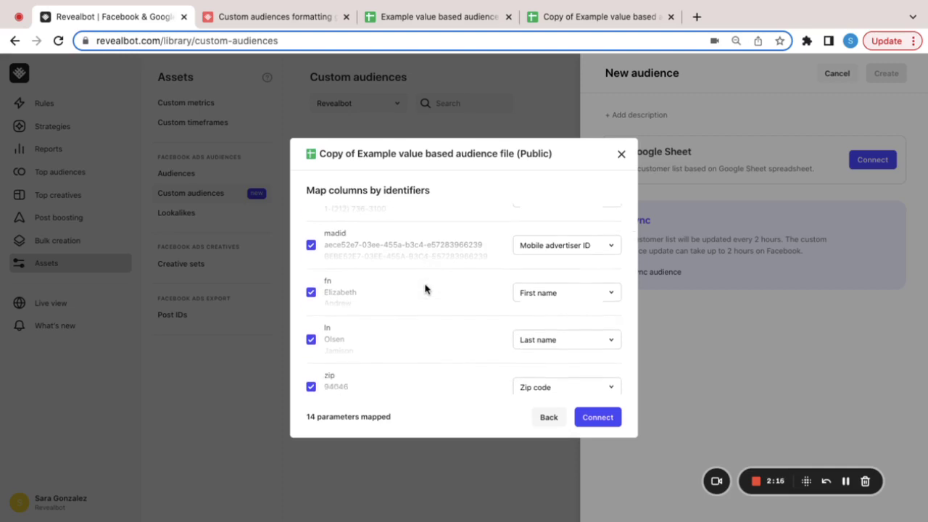
pyautogui.click(602, 250)
pyautogui.scroll(-1, 447, 377)
pyautogui.scroll(-1, 448, 375)
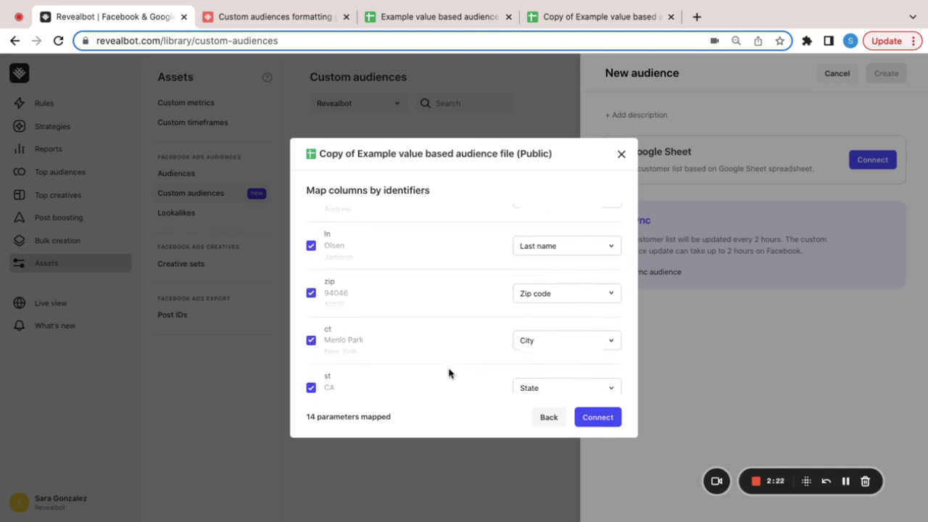
pyautogui.scroll(-1, 448, 373)
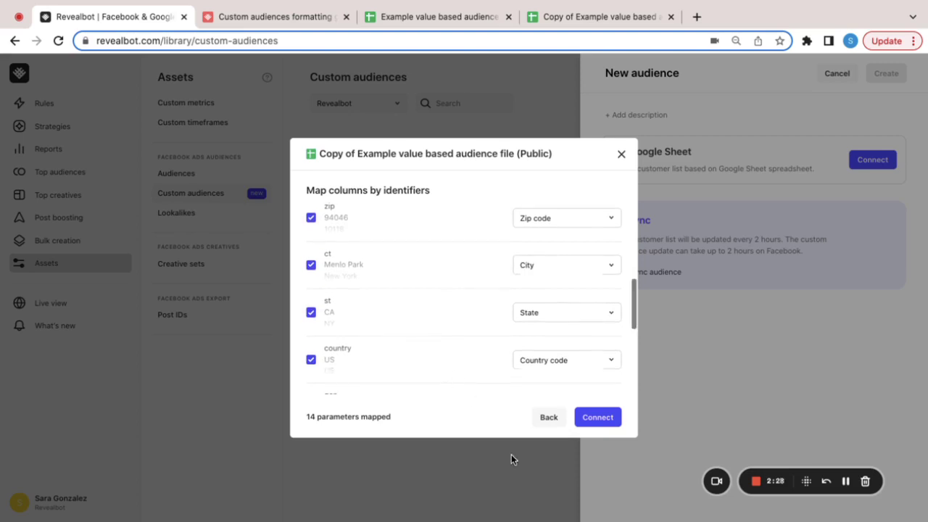
# Connect the mapped sheet and create the synced 'New audience' custom audience
pyautogui.click(609, 418)
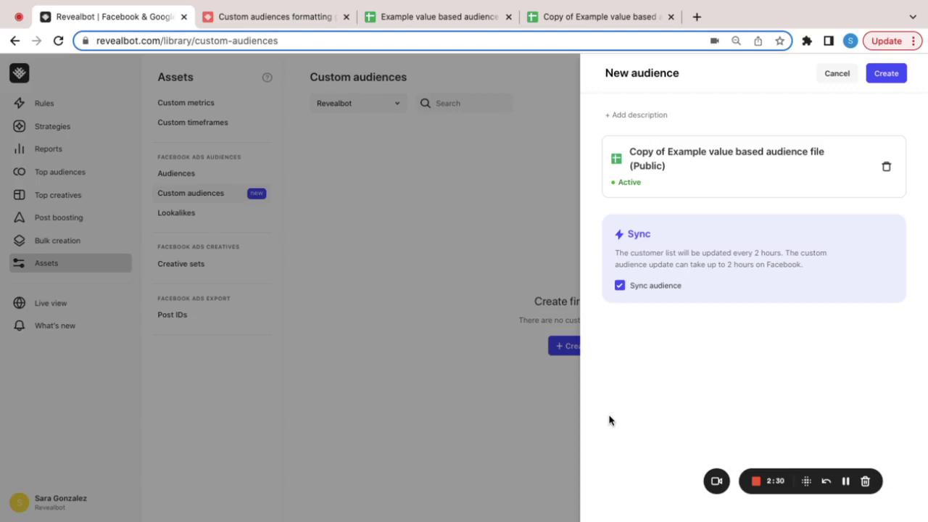
pyautogui.click(885, 73)
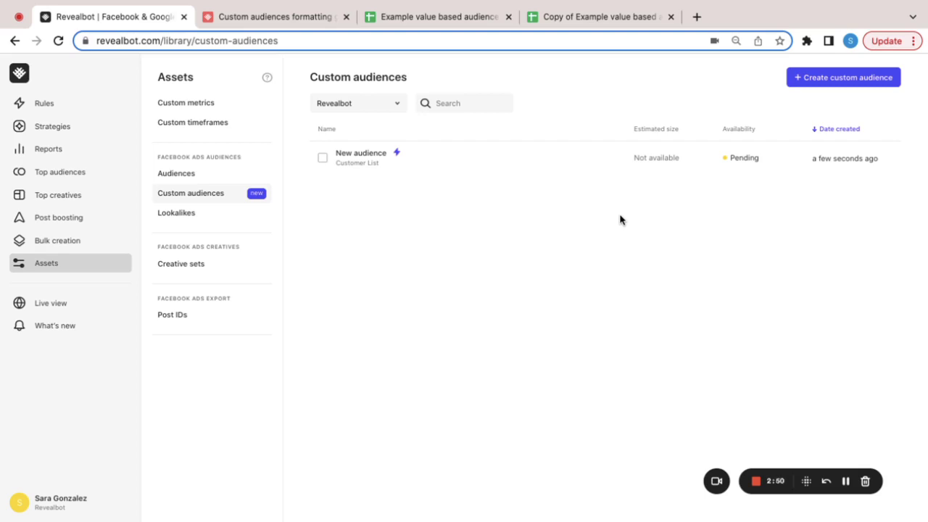
pyautogui.click(359, 156)
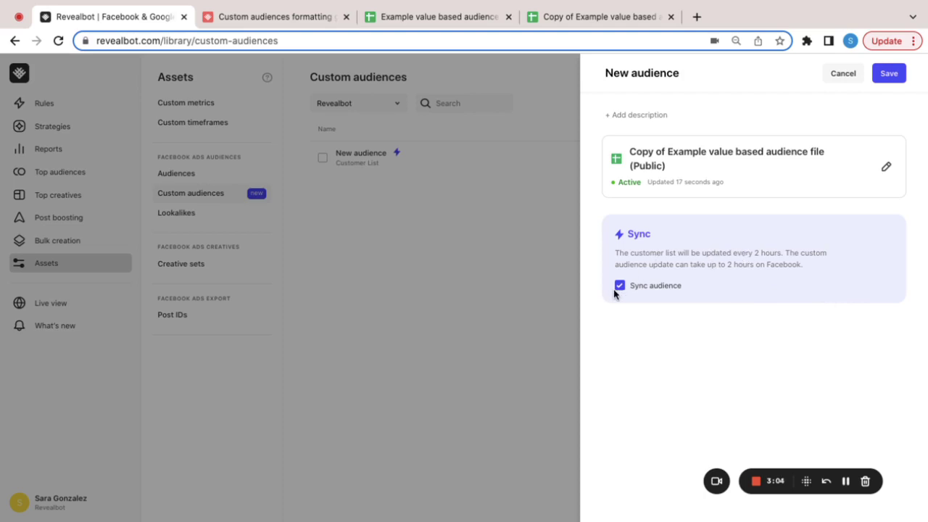
pyautogui.click(473, 305)
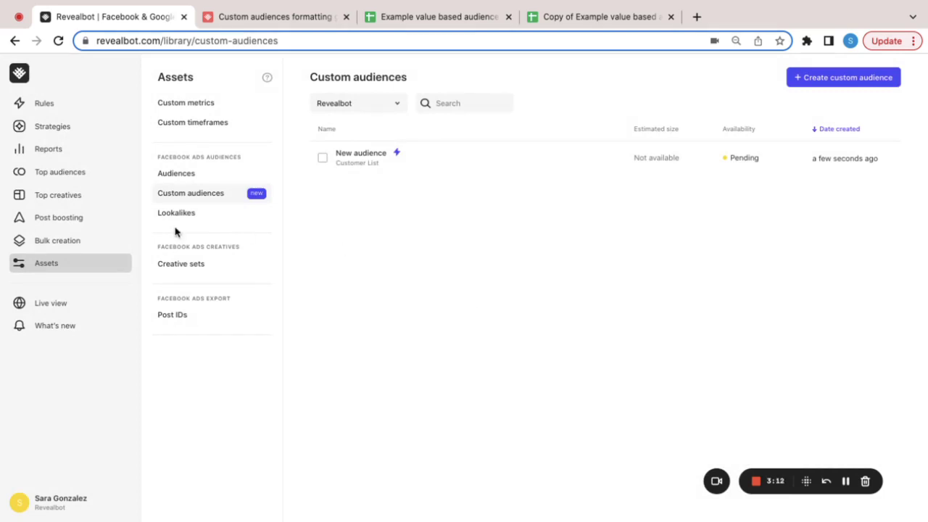
# Start a new saved audience that includes the custom audience 'New audience'
pyautogui.click(179, 172)
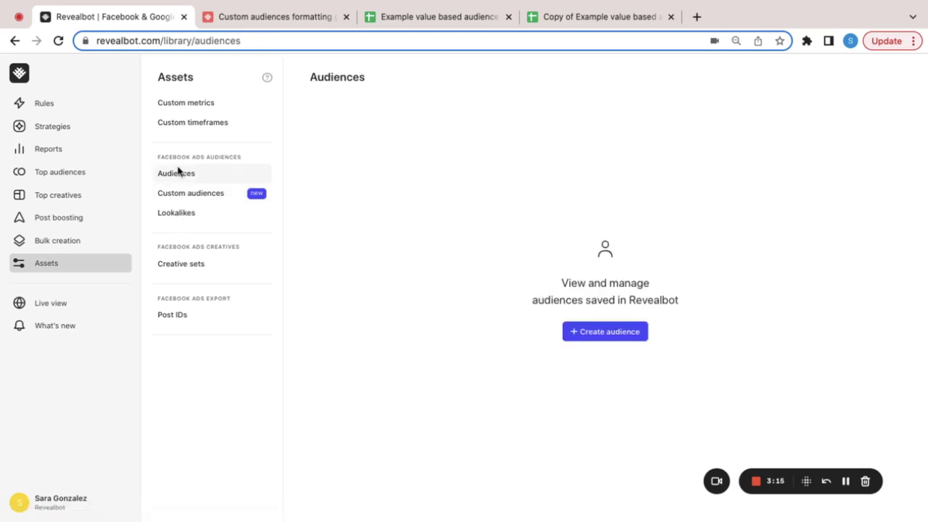
pyautogui.click(629, 333)
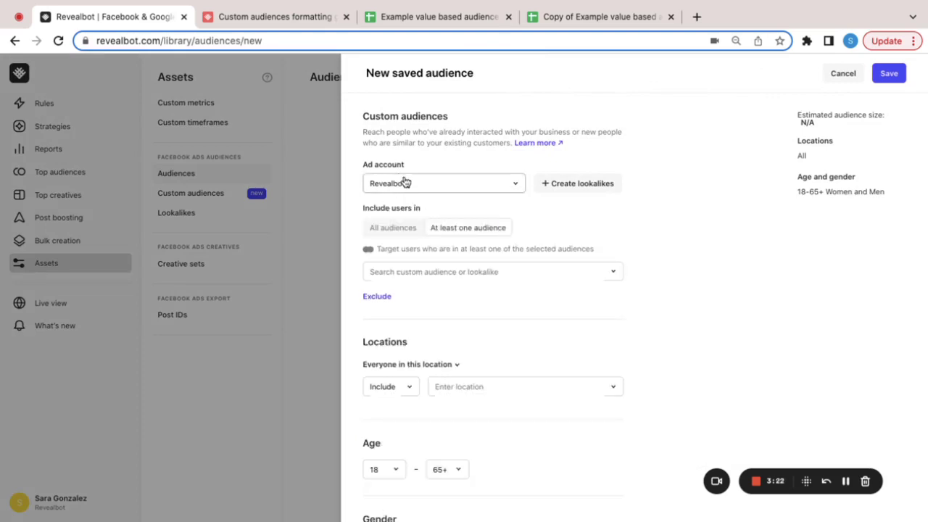
pyautogui.click(426, 278)
pyautogui.click(530, 295)
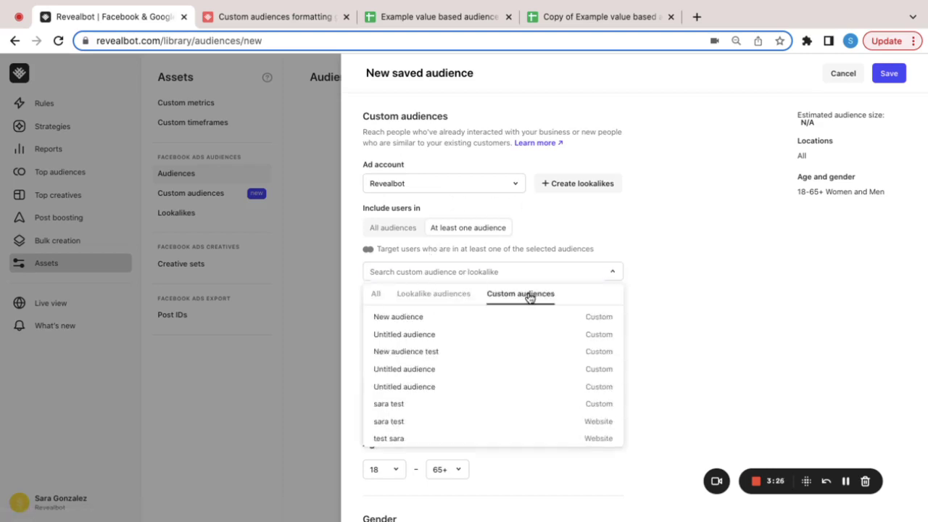
pyautogui.click(398, 317)
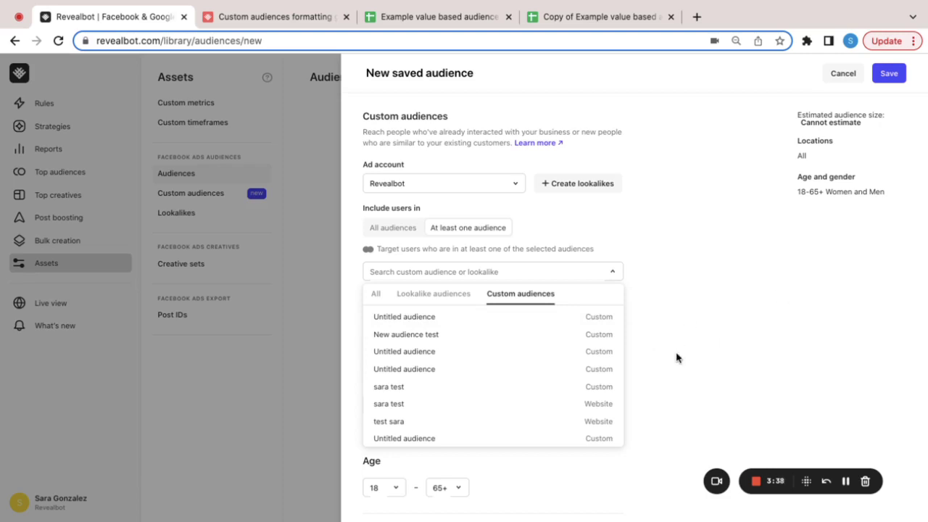
pyautogui.scroll(-2, 676, 357)
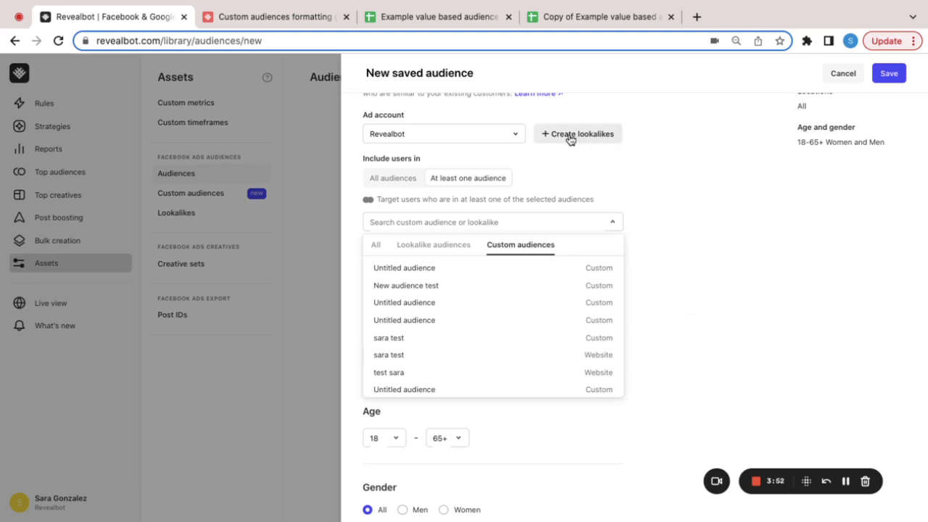
# Name the saved audience 'New saved audience test' and save it
pyautogui.click(512, 64)
pyautogui.write('test')
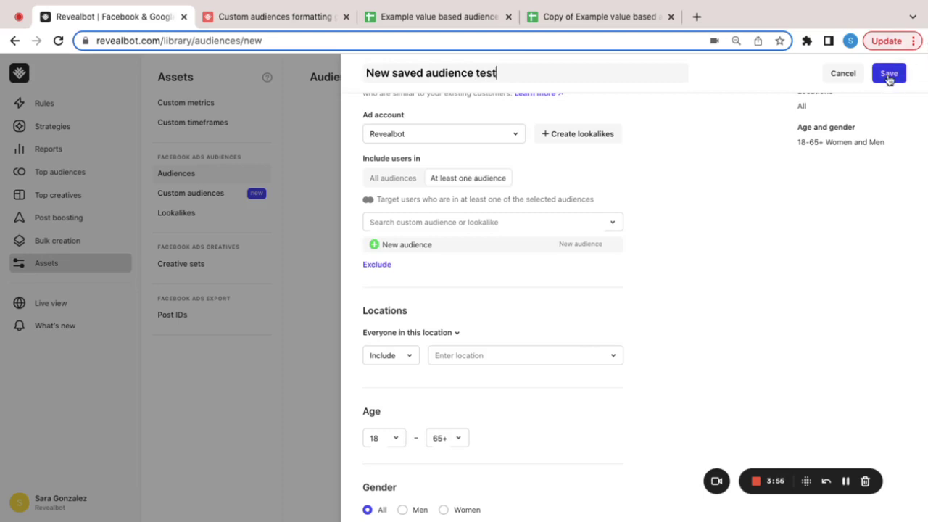
pyautogui.click(888, 73)
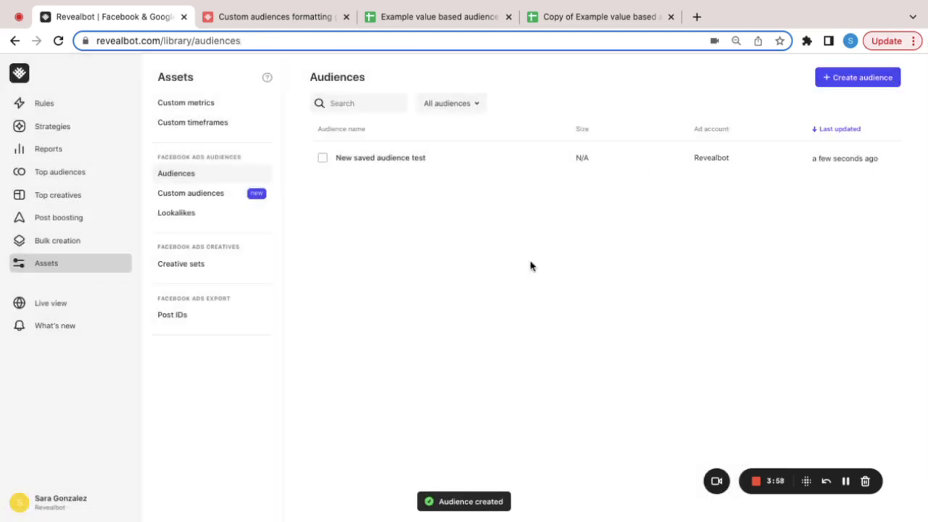
# Create a new bulk-creation campaign draft named 'New campaign Saratest'
pyautogui.click(65, 246)
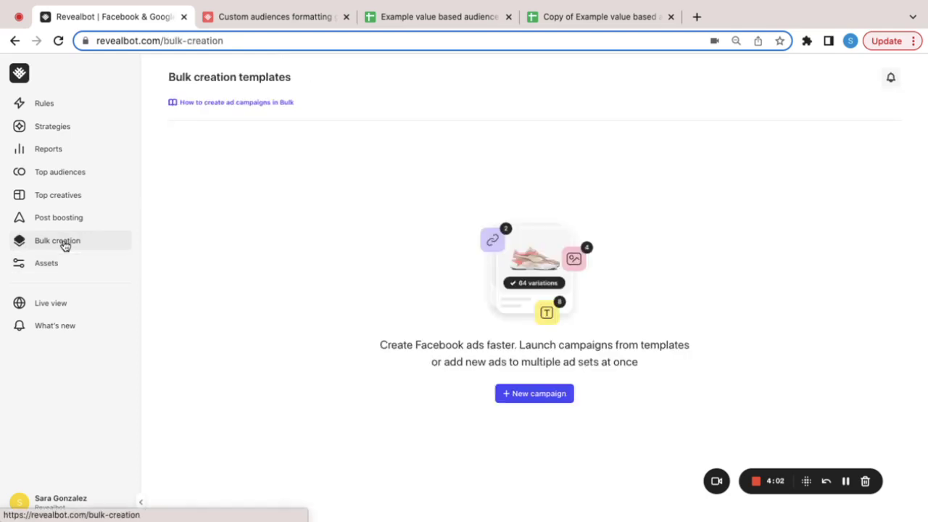
pyautogui.click(533, 394)
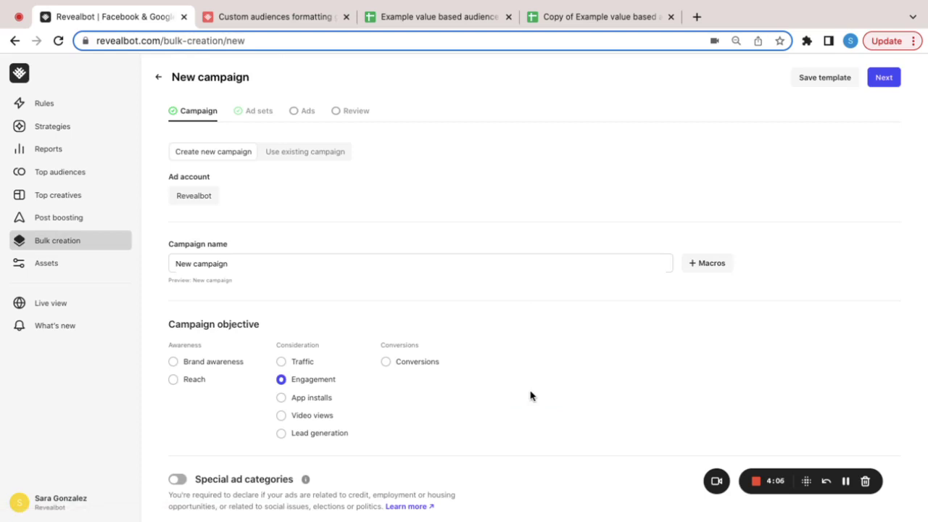
pyautogui.click(171, 201)
pyautogui.click(172, 201)
pyautogui.click(278, 266)
pyautogui.write('Saratest')
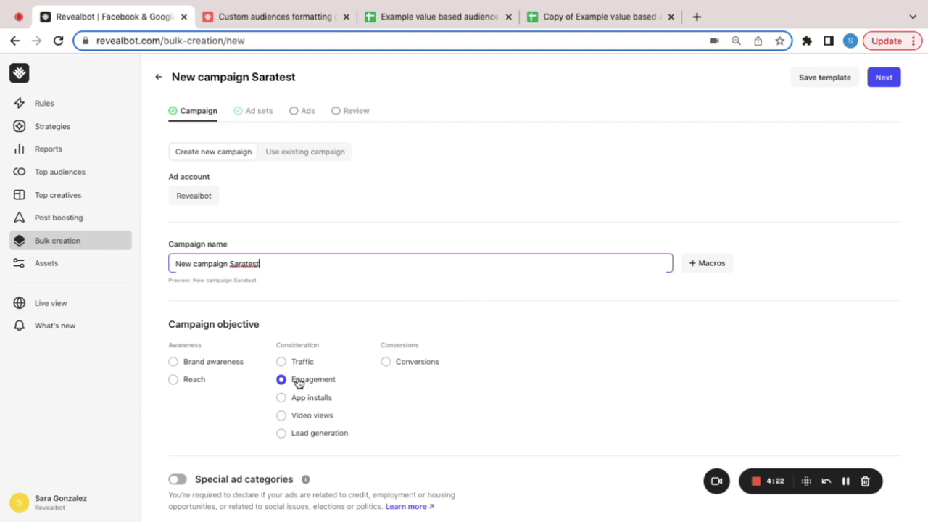
# Target the campaign's ad sets with the saved audience 'New saved audience test'
pyautogui.click(253, 116)
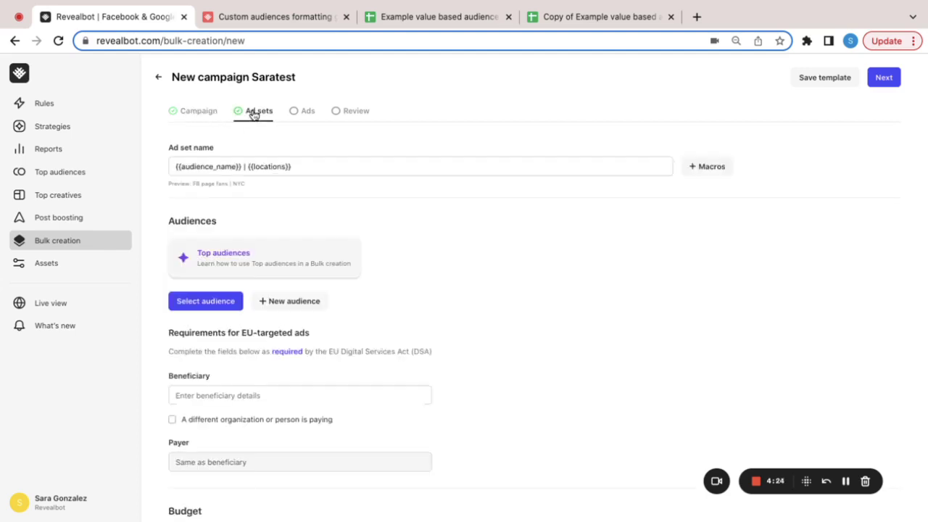
pyautogui.click(204, 299)
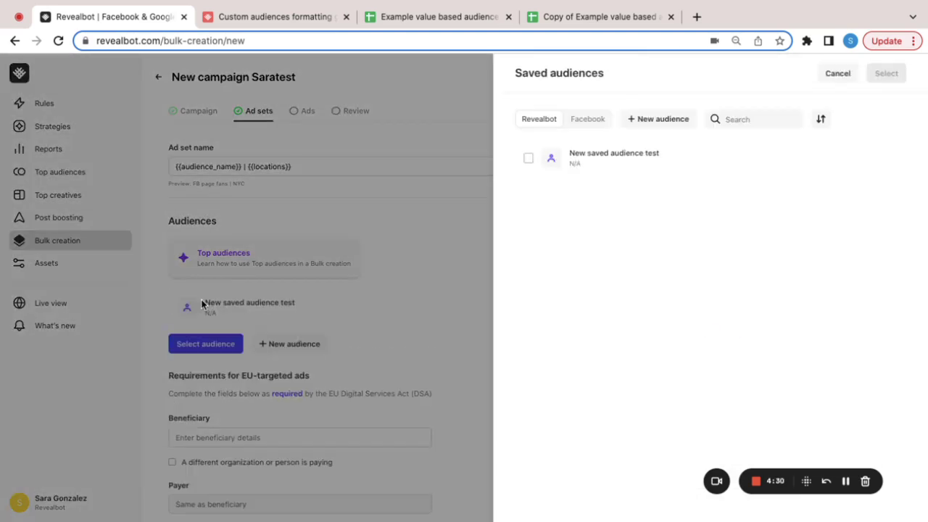
pyautogui.moveTo(643, 158)
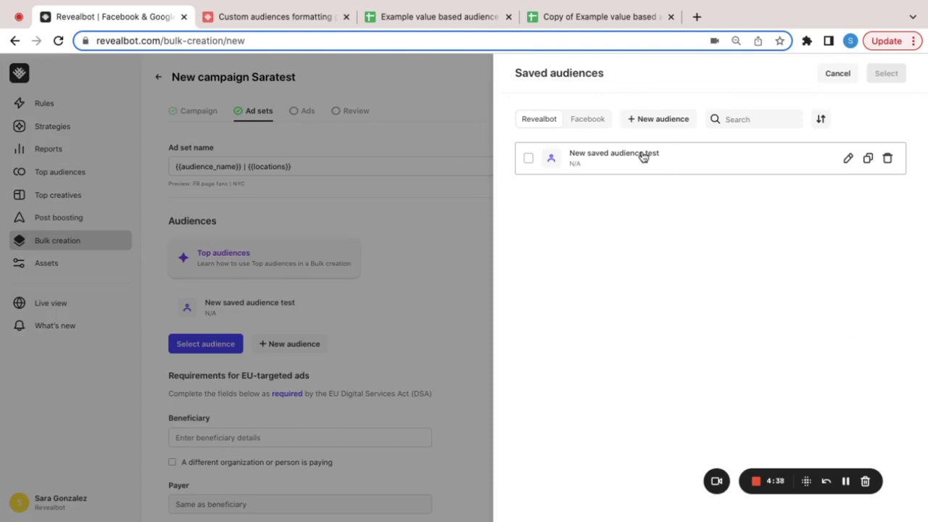
pyautogui.click(643, 158)
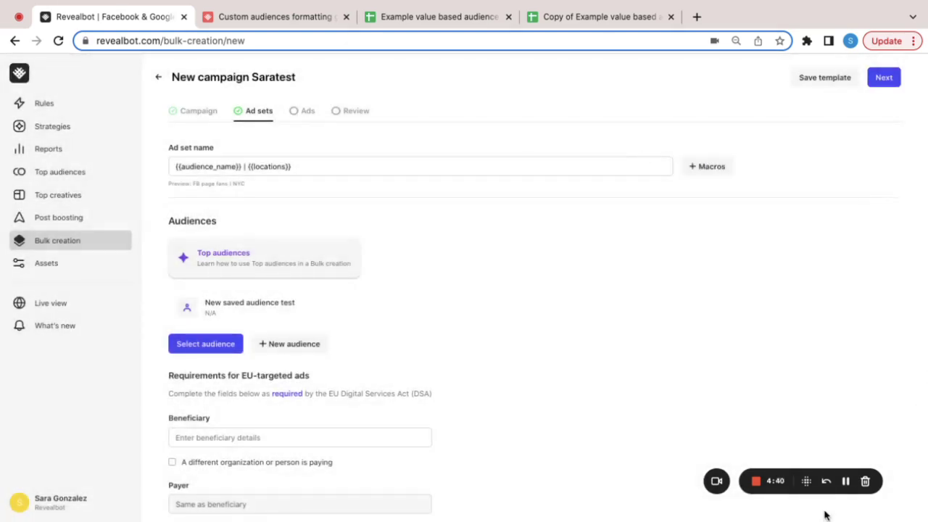